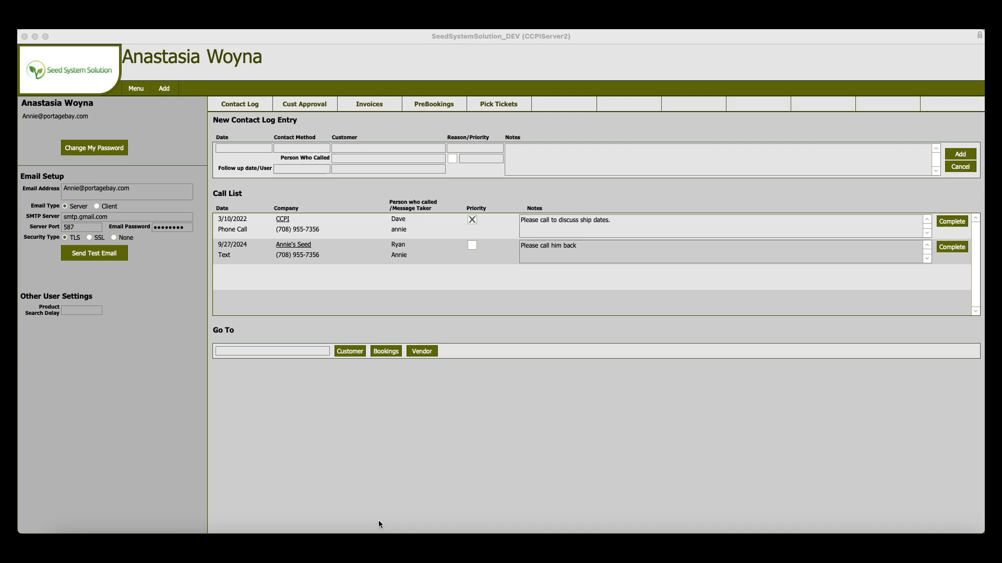
# Open the Budget list from the Accounting reports, leaving the search criteria blank to include every budget.
pyautogui.click(137, 90)
pyautogui.click(141, 91)
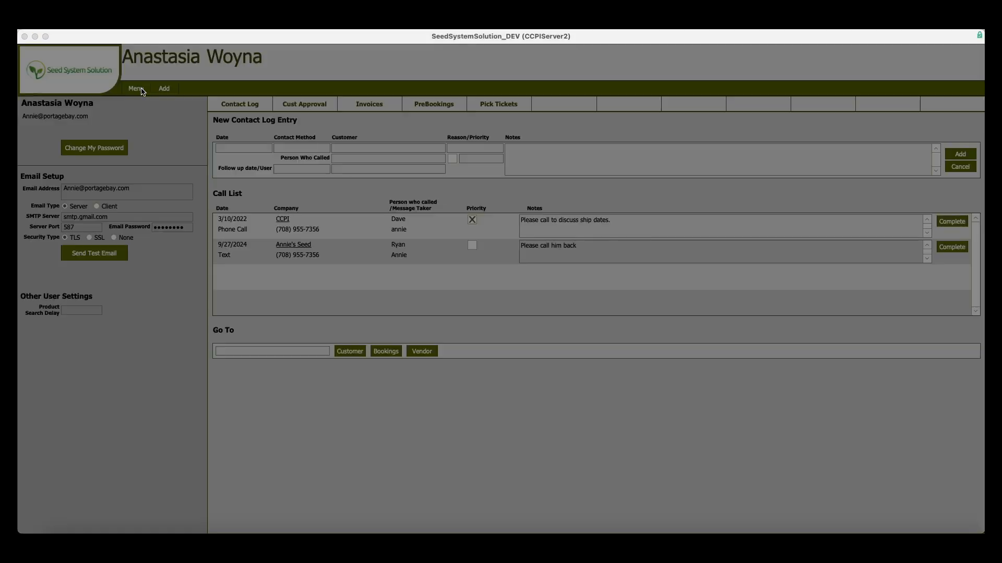
pyautogui.click(99, 255)
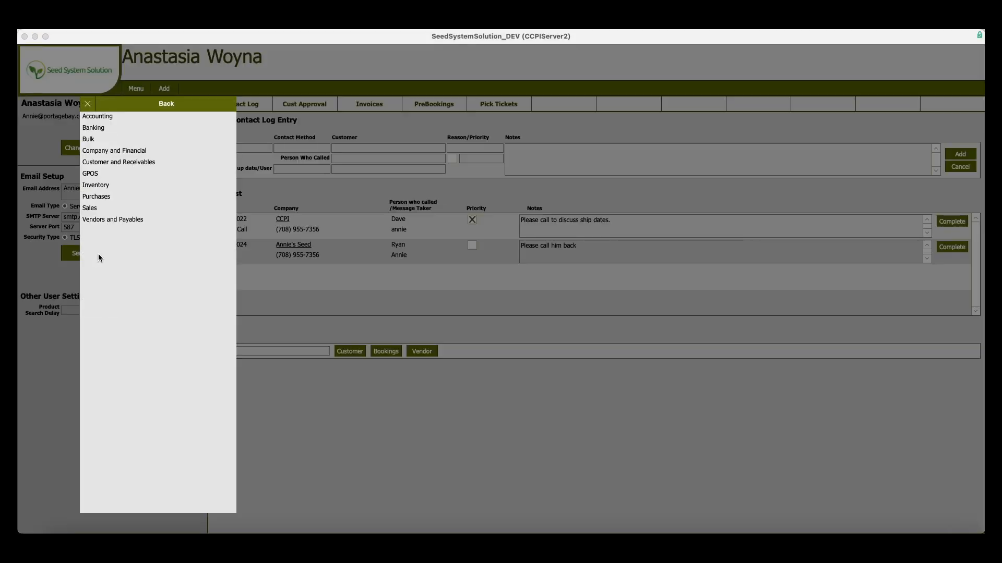
pyautogui.click(106, 117)
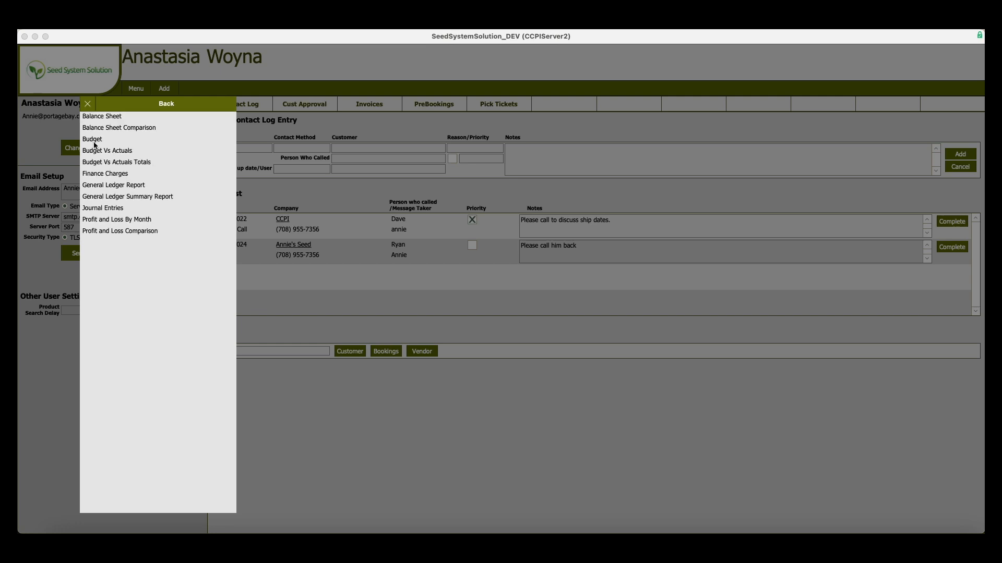
pyautogui.click(97, 140)
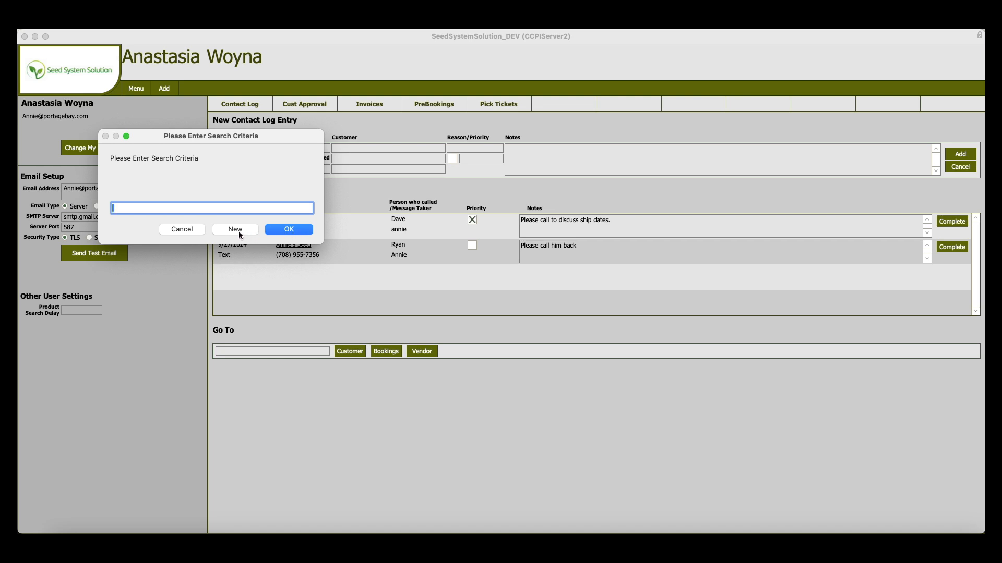
pyautogui.click(284, 232)
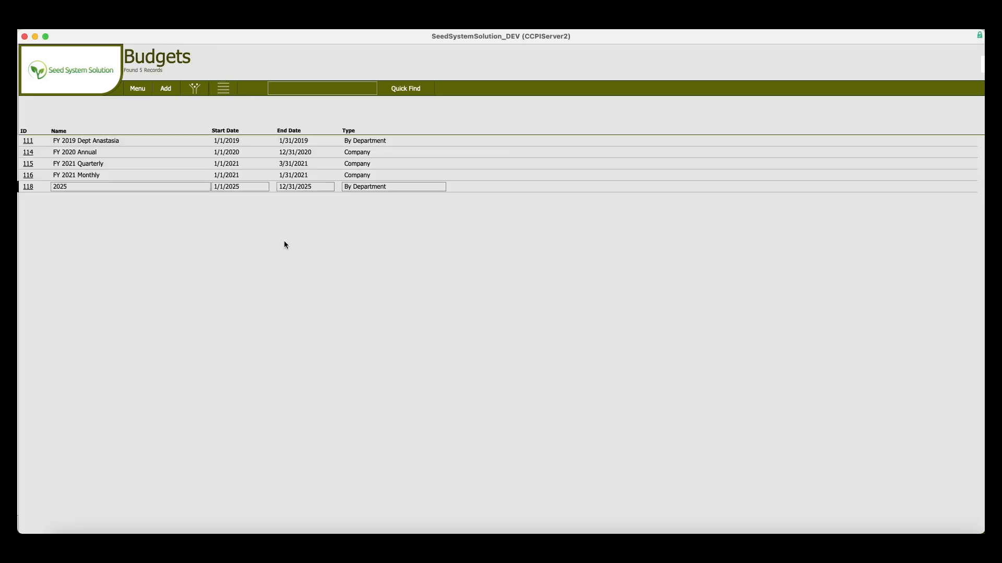
pyautogui.click(225, 92)
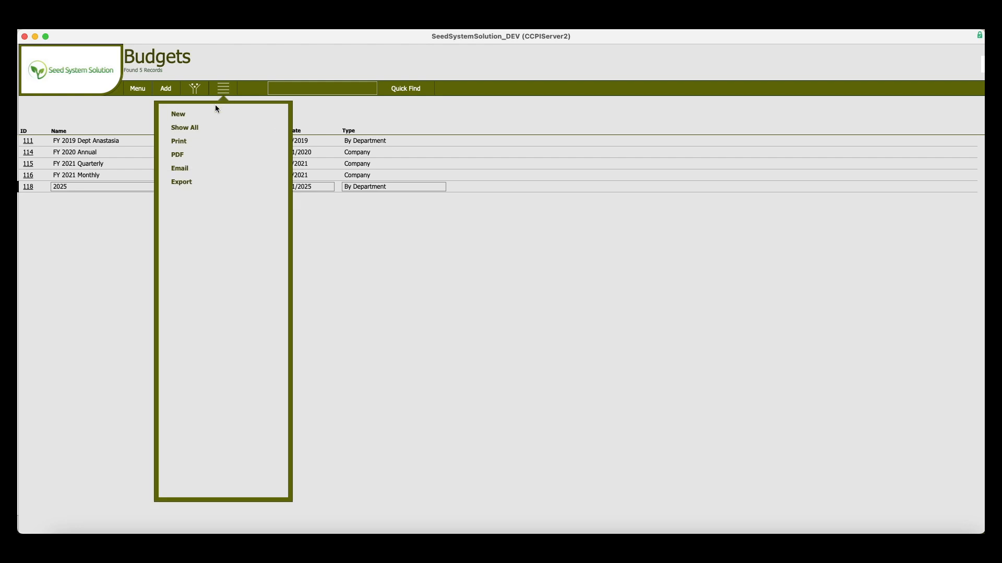
pyautogui.click(196, 89)
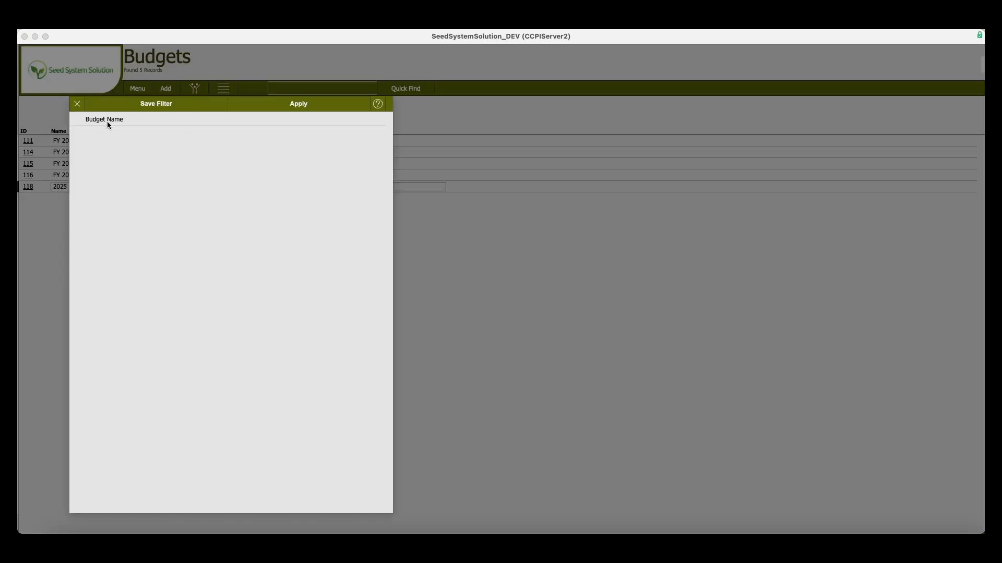
pyautogui.click(77, 103)
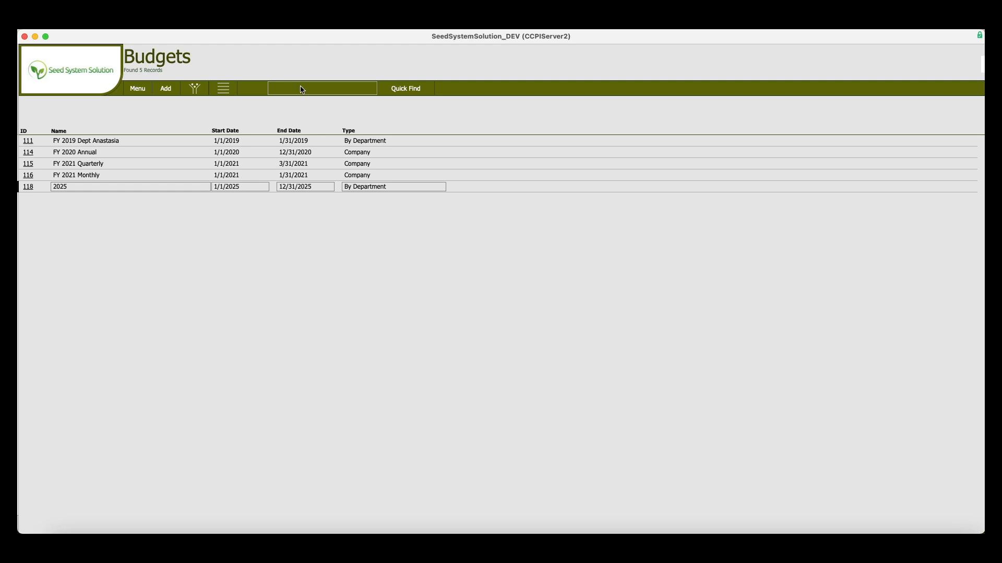
# Create a new budget named FY 2025.
pyautogui.click(224, 90)
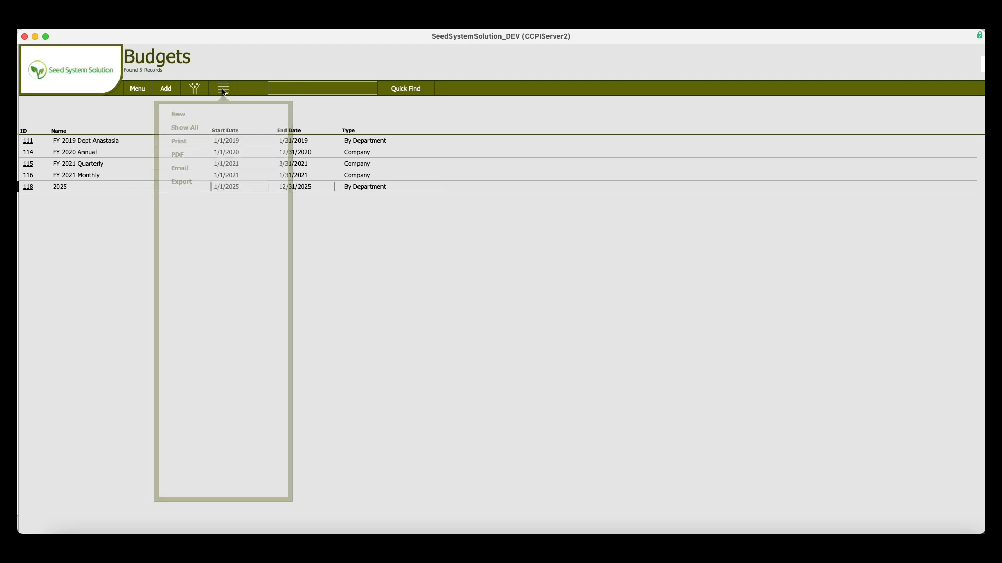
pyautogui.click(198, 116)
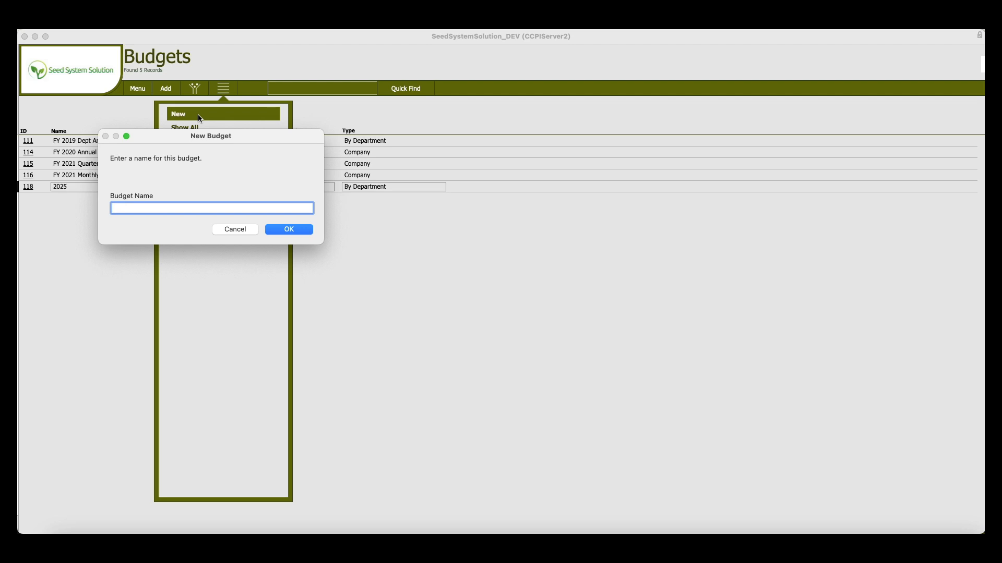
pyautogui.write('FY 2025')
pyautogui.click(289, 230)
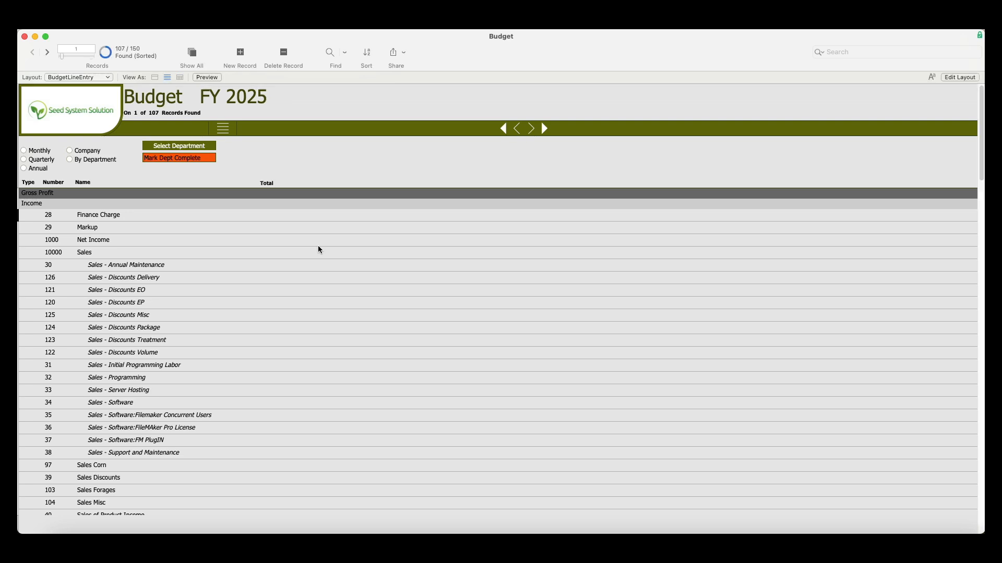
# Make the budget Annual with a begin date of 1/1/2025.
pyautogui.click(29, 168)
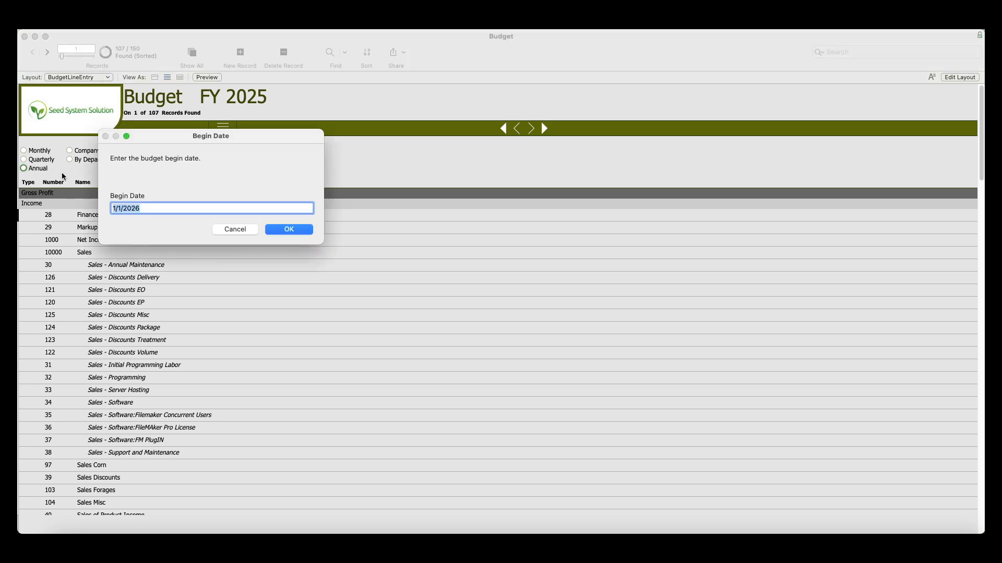
pyautogui.click(187, 207)
pyautogui.press('BackSpace')
pyautogui.write('5')
pyautogui.click(297, 230)
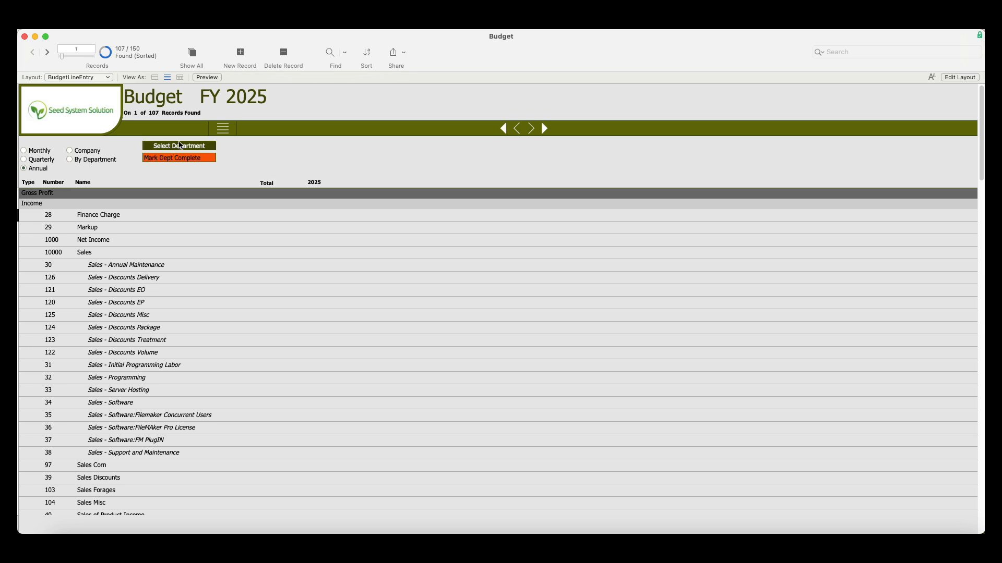
# Look over the selectable departments, dismiss them, and set the budget to apply to the whole Company.
pyautogui.click(188, 147)
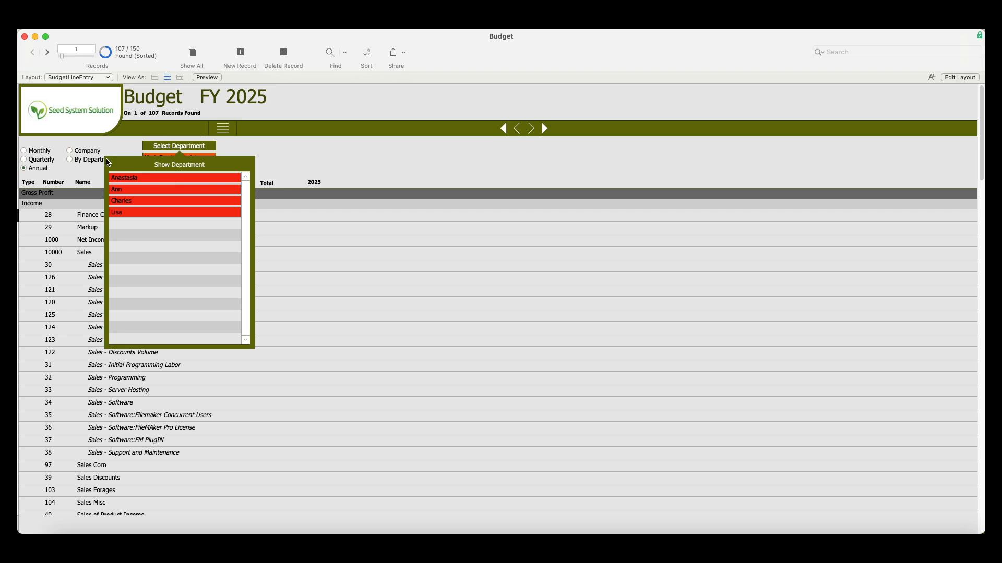
pyautogui.click(108, 149)
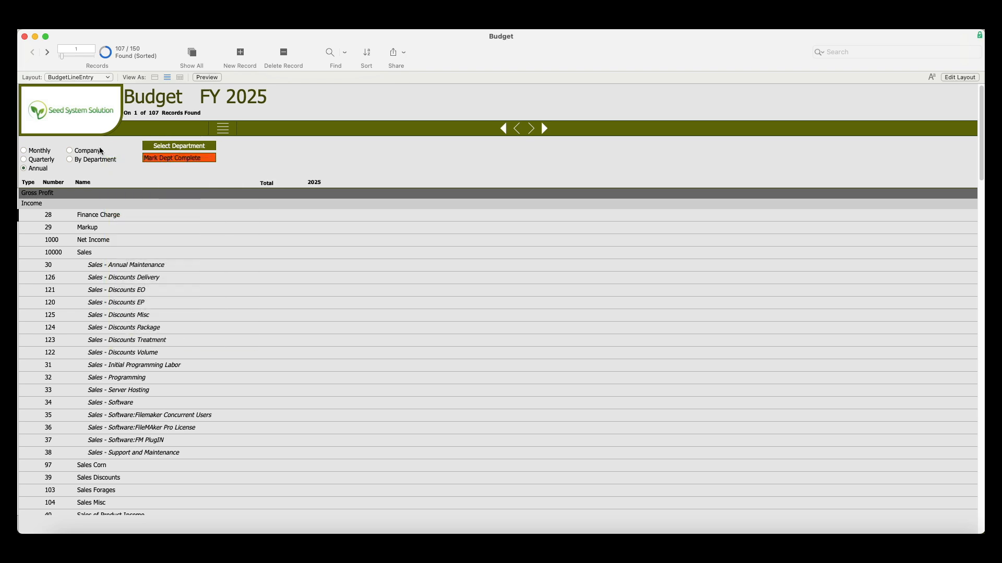
pyautogui.click(70, 151)
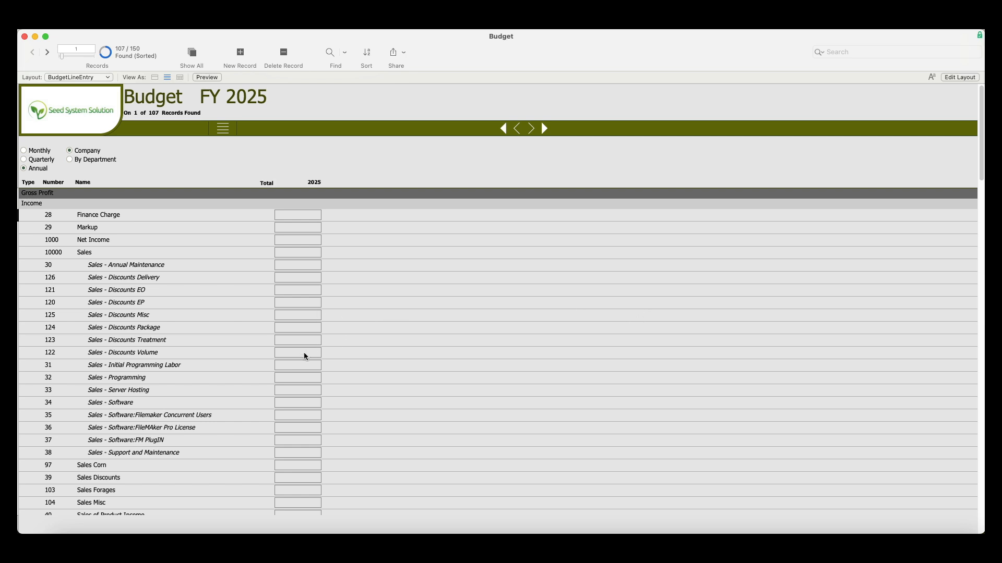
# Enter 2025 budget amounts of 1000 each for COG Corn and COG Processing under Cost Of Goods Sold.
pyautogui.scroll(-2, 303, 353)
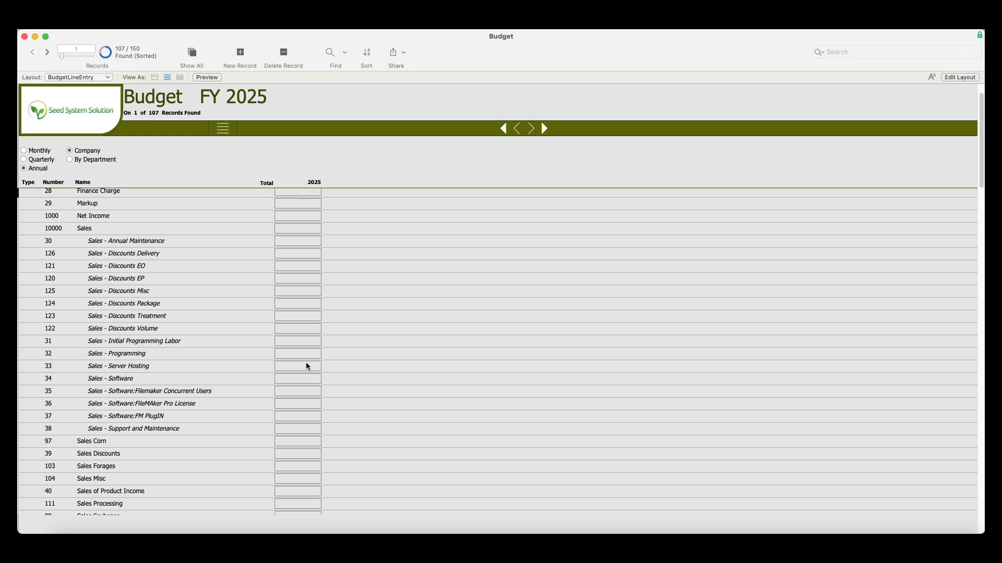
pyautogui.scroll(-5, 305, 362)
pyautogui.scroll(5, 307, 365)
pyautogui.scroll(1, 307, 369)
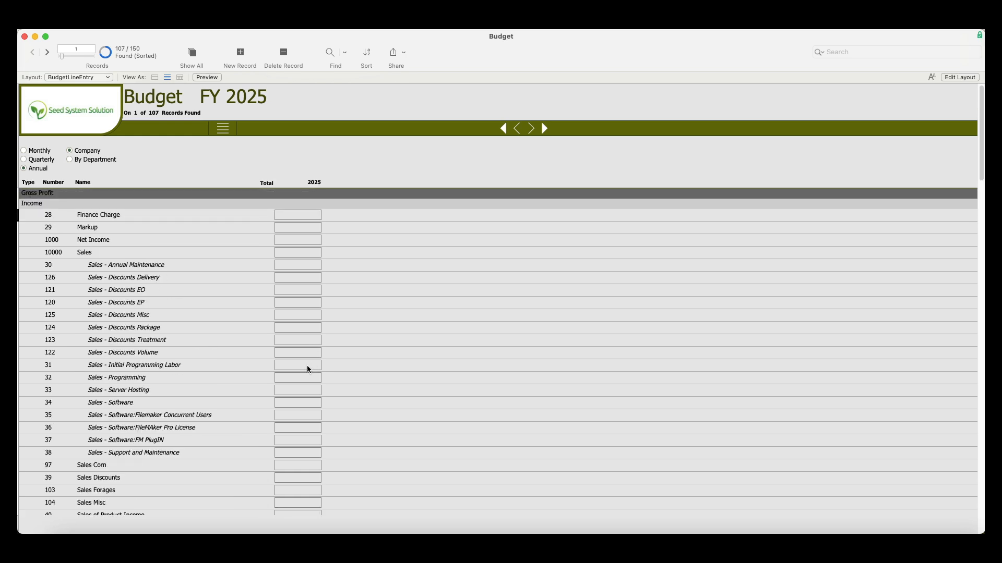
pyautogui.scroll(-8, 306, 340)
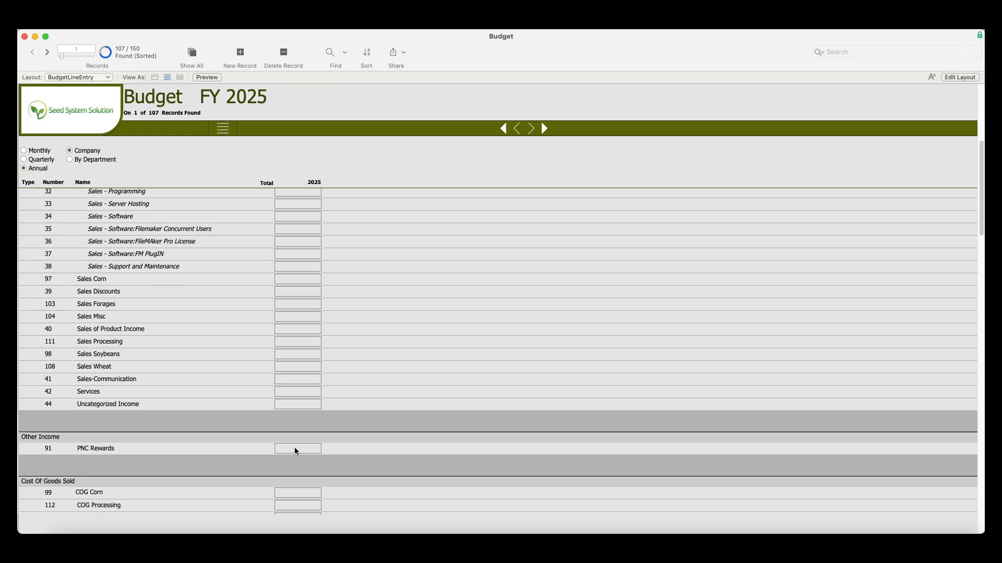
pyautogui.click(296, 448)
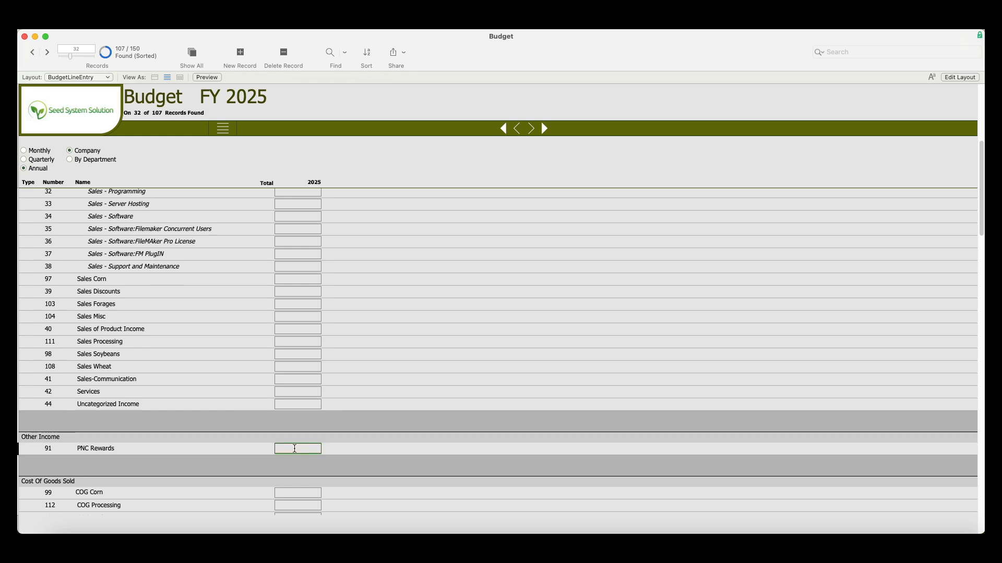
pyautogui.scroll(-5, 295, 451)
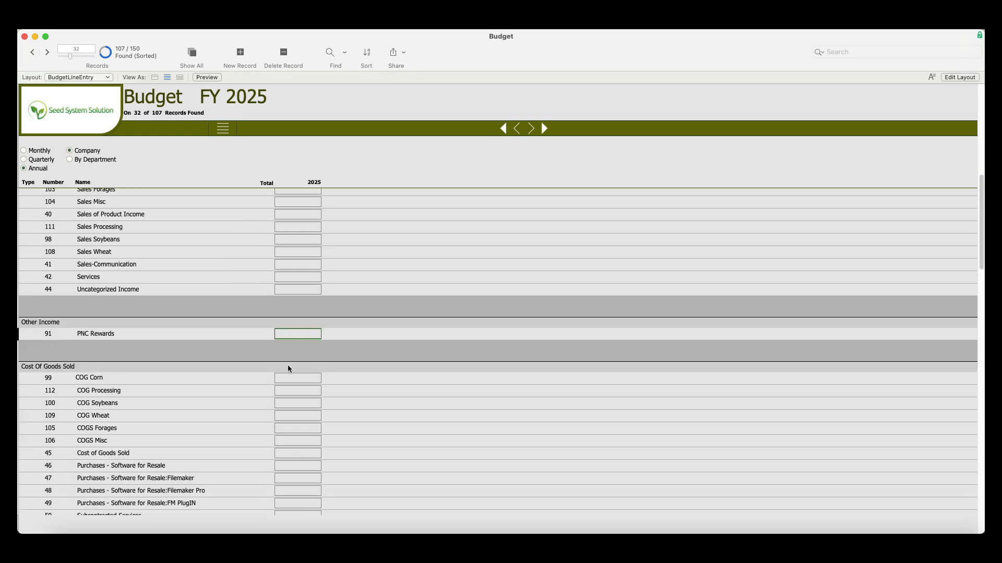
pyautogui.click(290, 379)
pyautogui.write('1000')
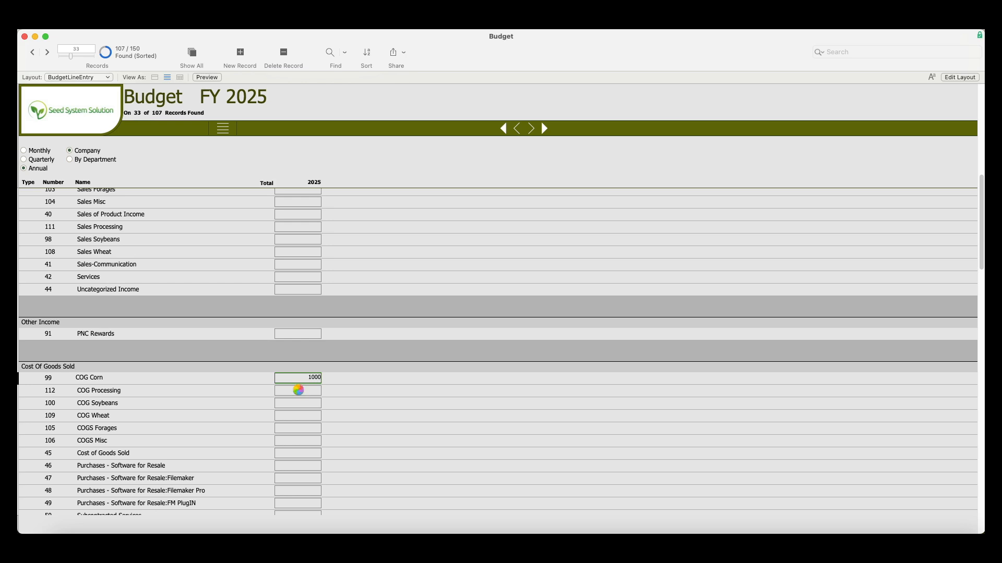
pyautogui.press('Tab')
pyautogui.write('1000')
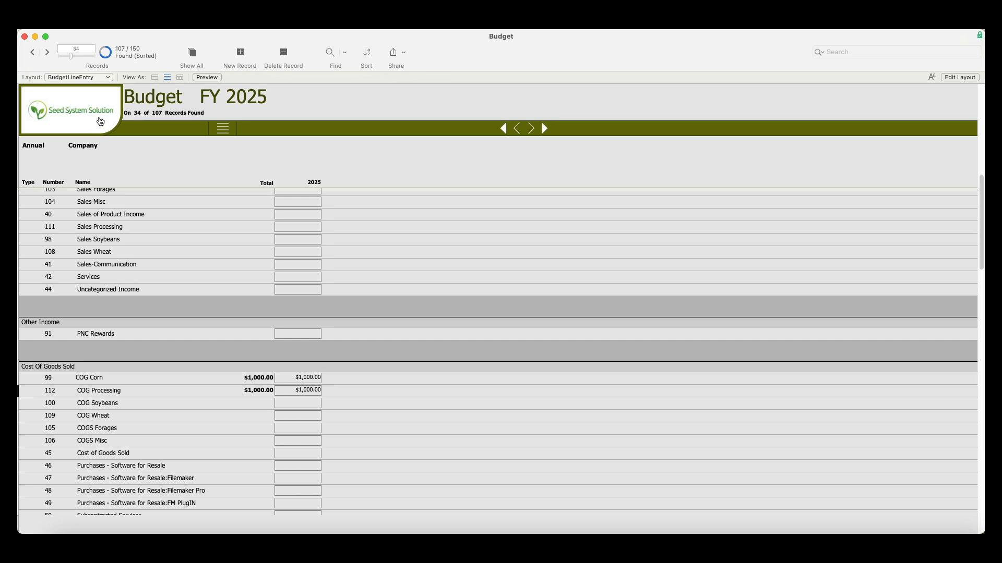
# Close the FY 2025 budget and return from the Budgets list to the home screen.
pyautogui.click(100, 122)
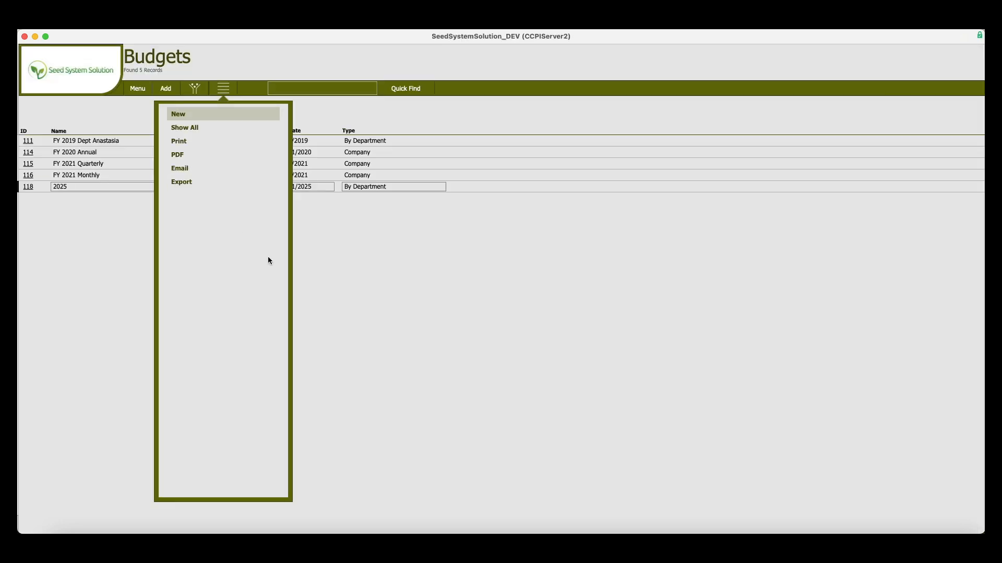
pyautogui.click(392, 288)
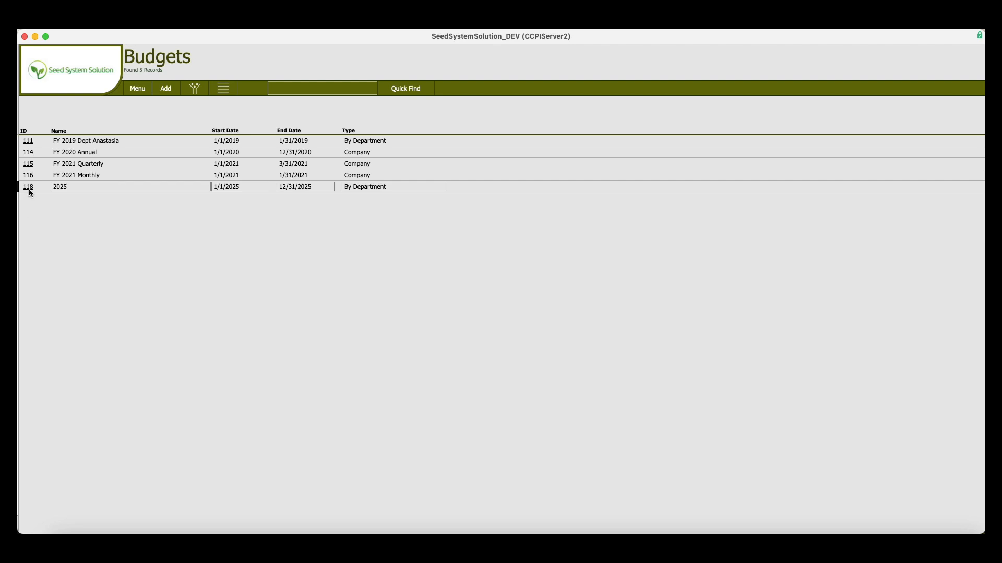
pyautogui.click(96, 85)
# Bring up the list of Accounting reports from the home screen.
pyautogui.click(136, 89)
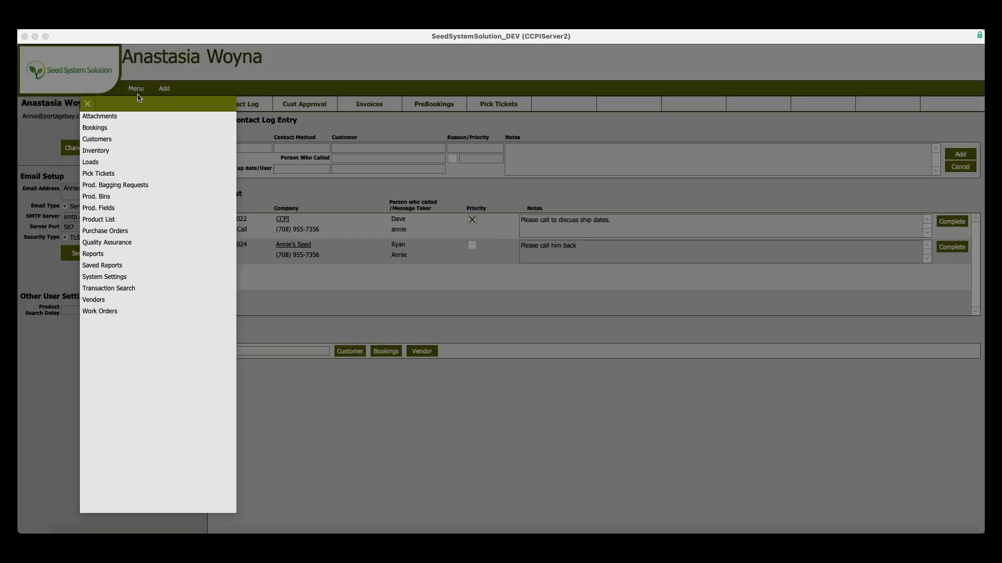
pyautogui.click(92, 255)
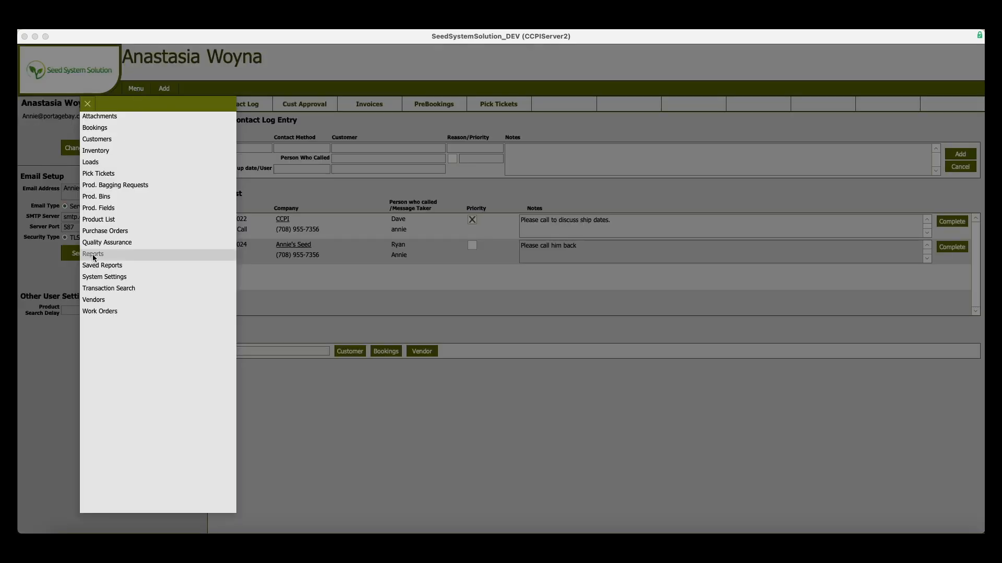
pyautogui.click(101, 120)
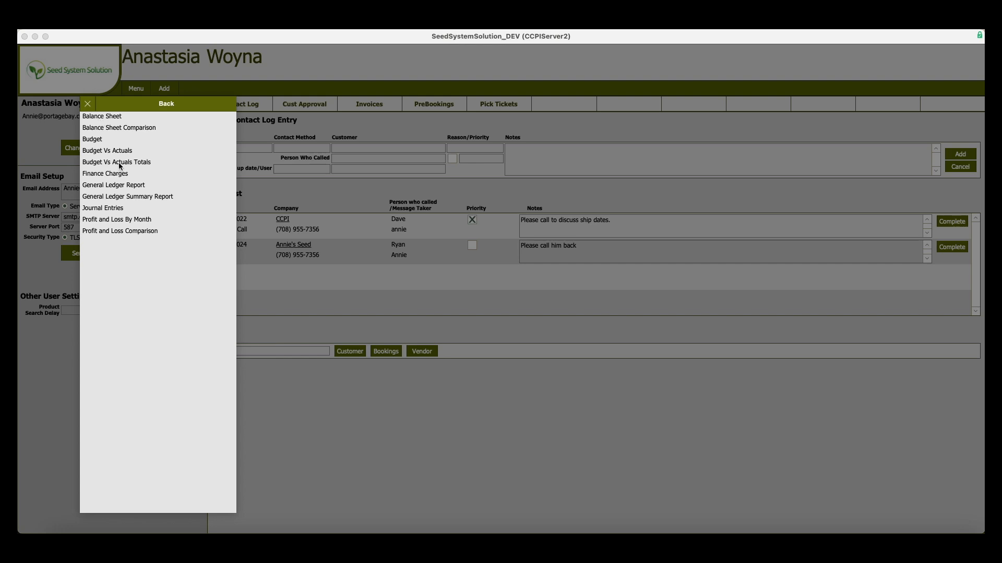